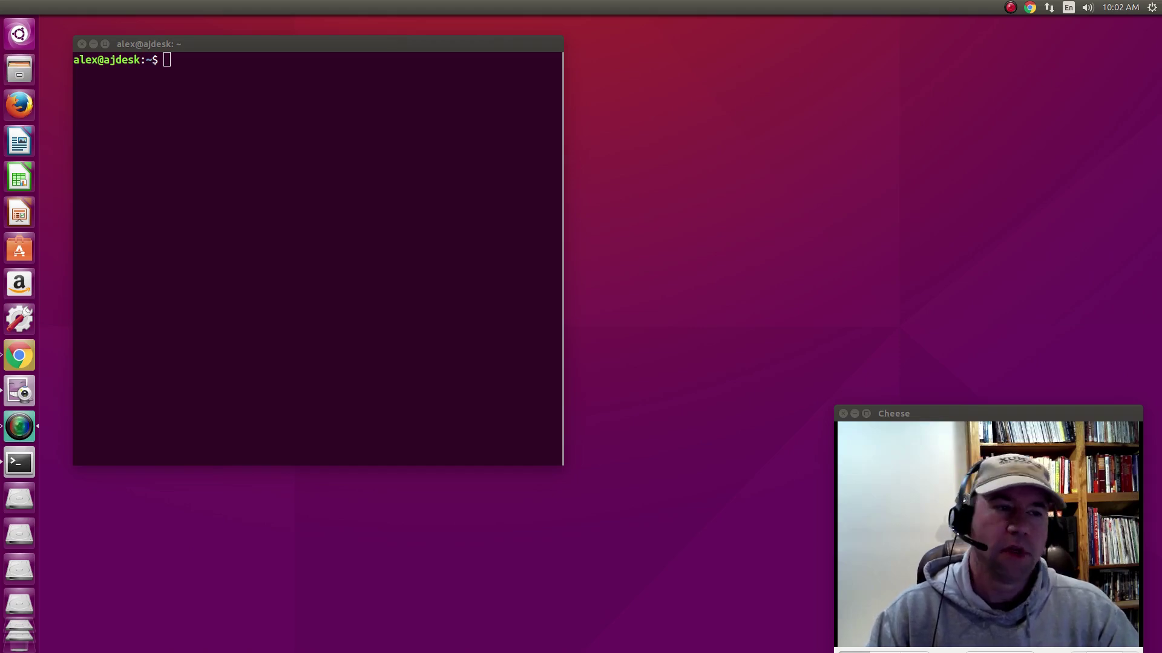
Step: Move the Chrome window with the noobslab Budgie Desktop article over the terminal
drag(1161, 104, 527, 34)
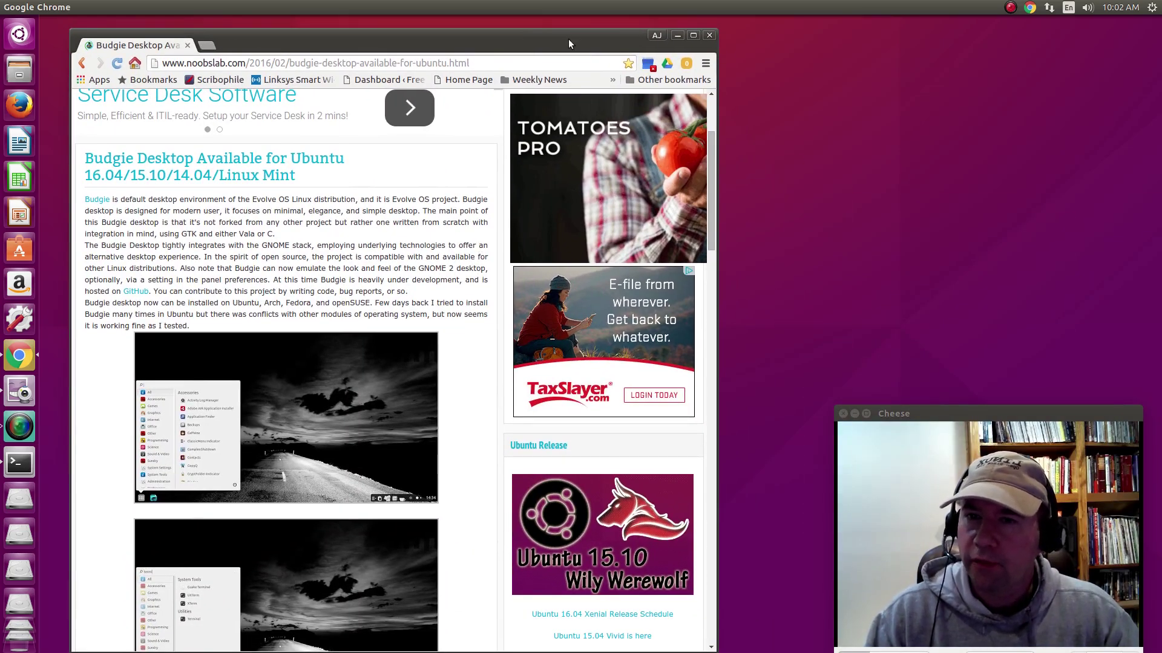
Step: Enlarge the article's first Budgie desktop screenshot, then close the enlarged view
click(329, 421)
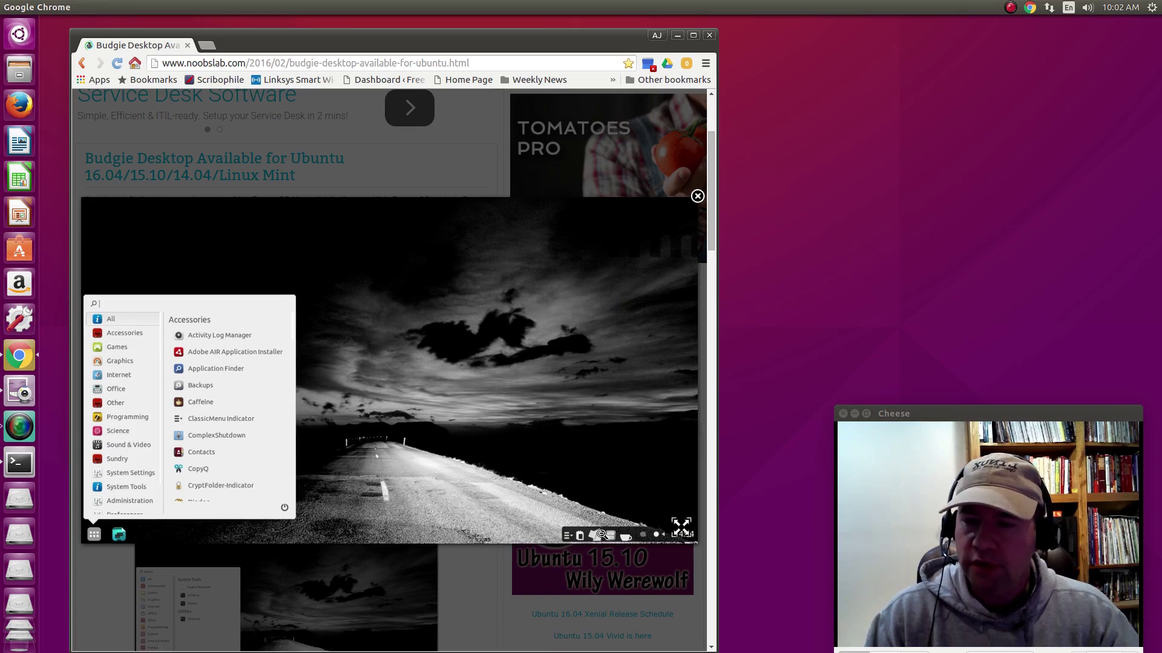
click(532, 532)
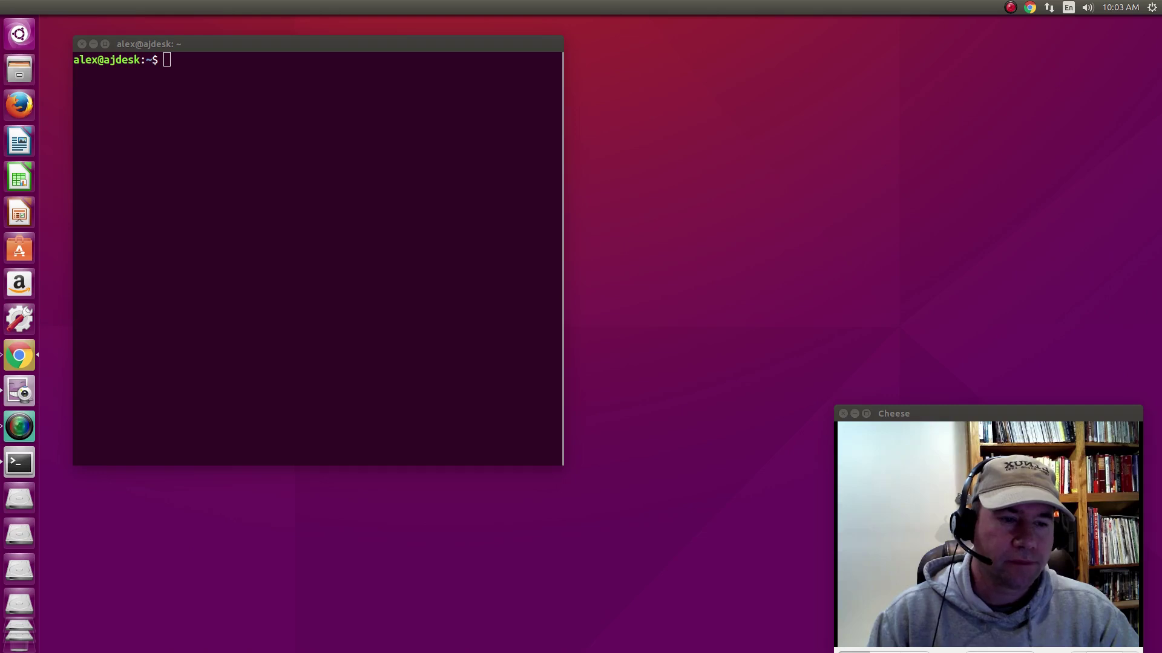
Step: Paste and run sudo add-apt-repository ppa:fossfreedom/budgie-desktop, entering the password and confirming
click(296, 81)
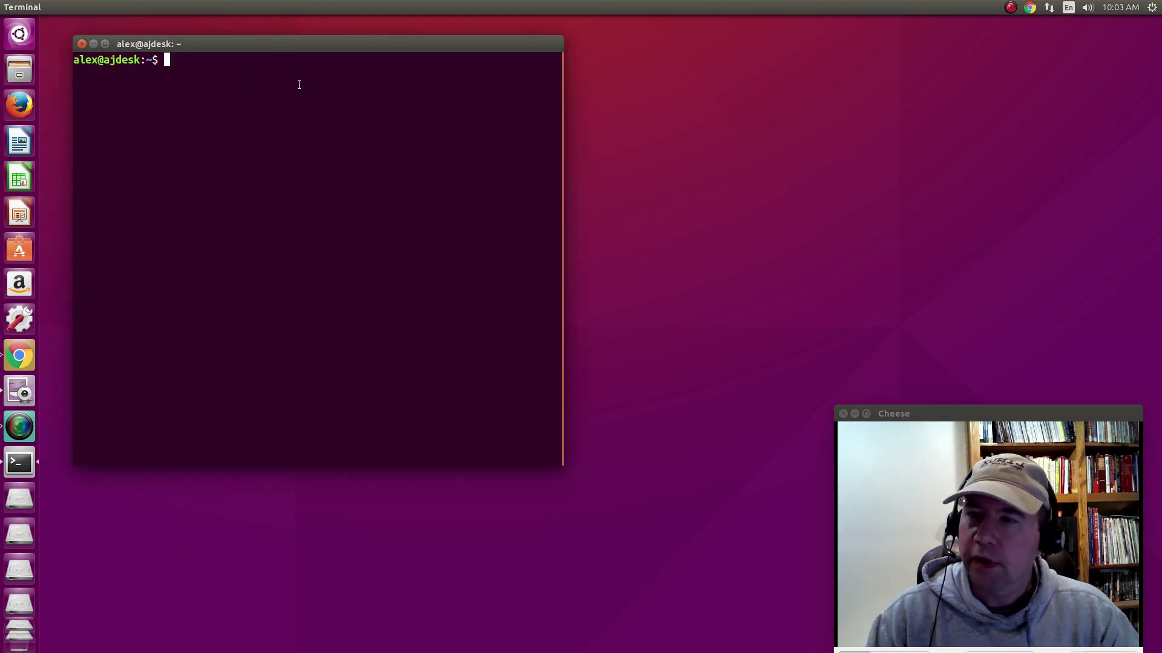
right_click(294, 78)
click(312, 119)
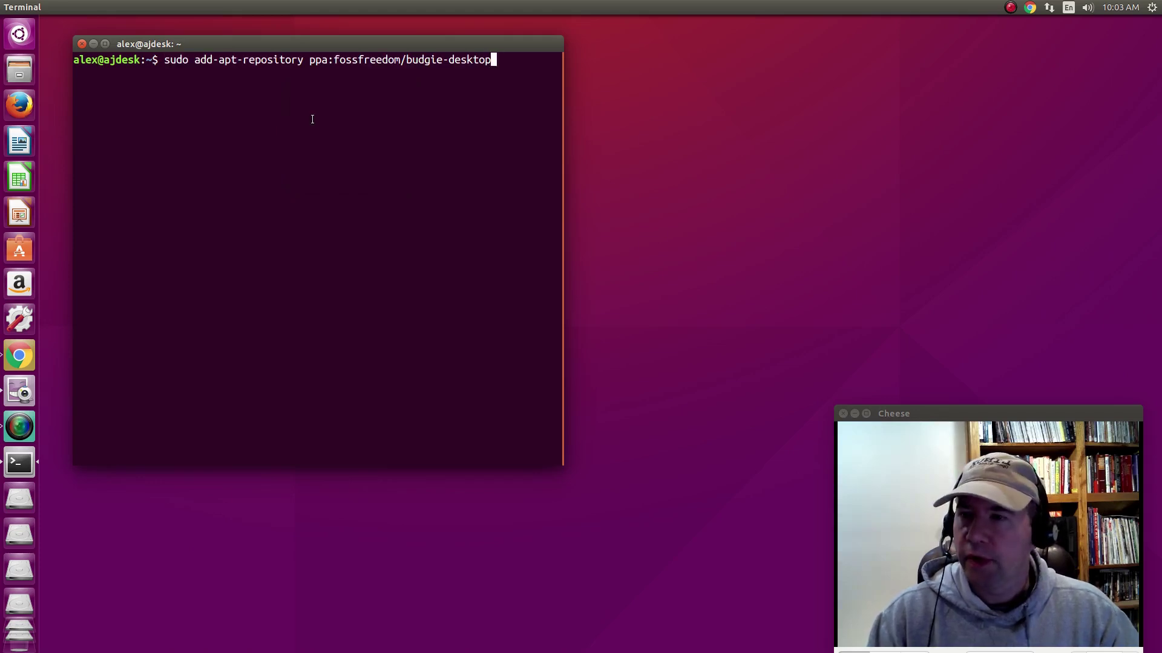
key(Return)
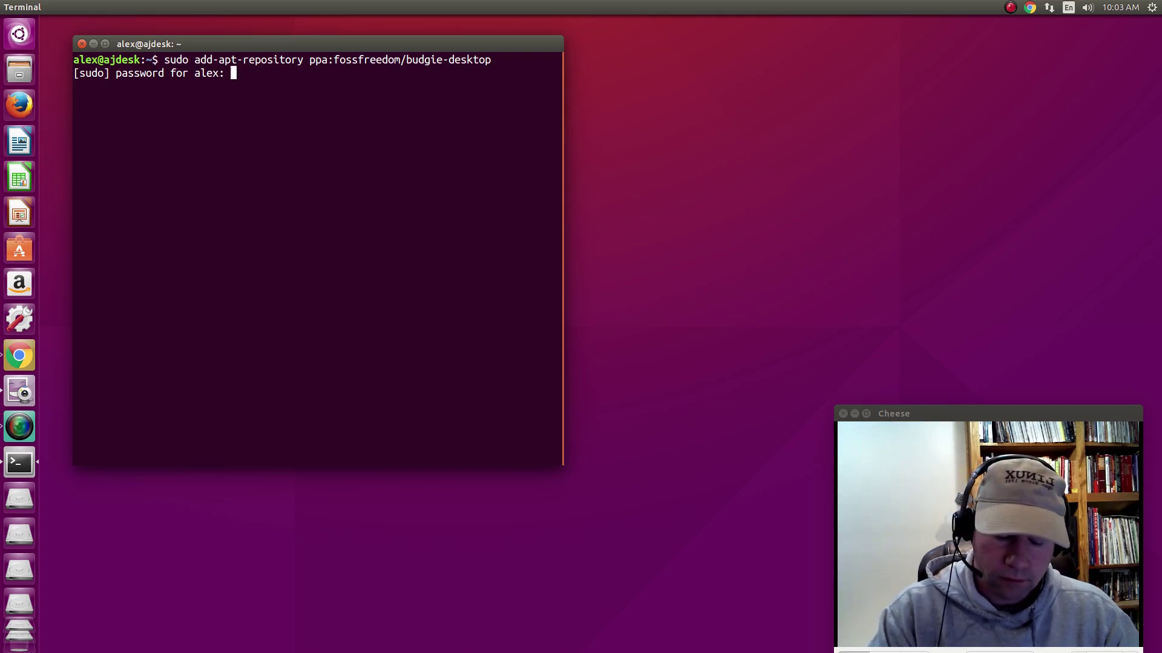
key(Return)
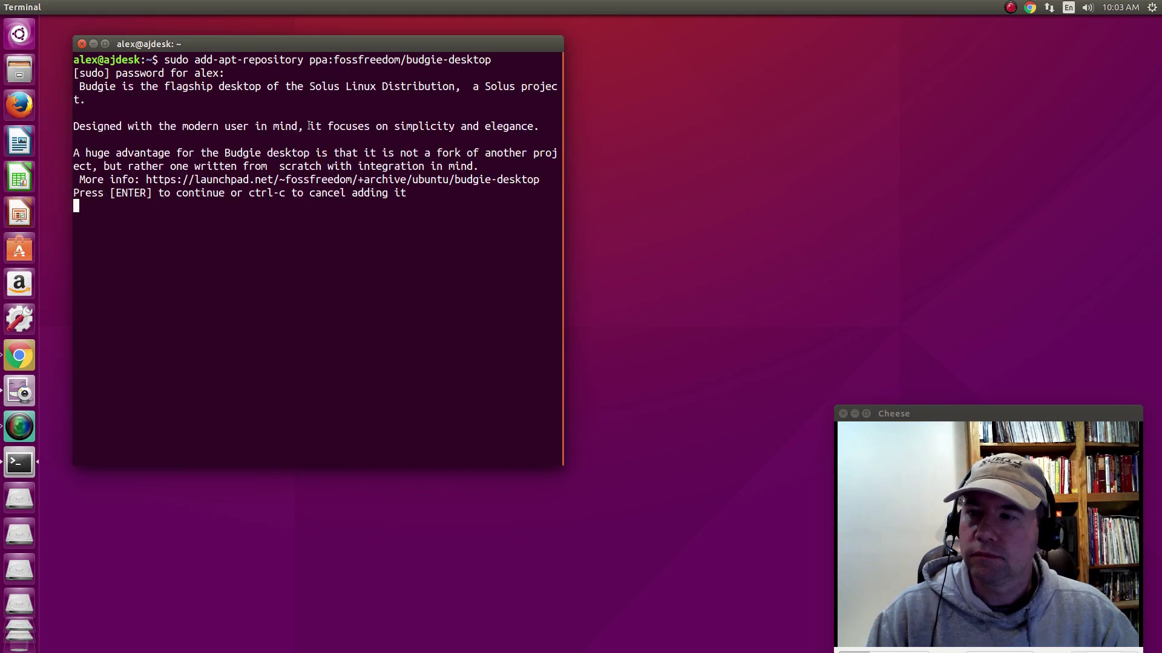
key(Return)
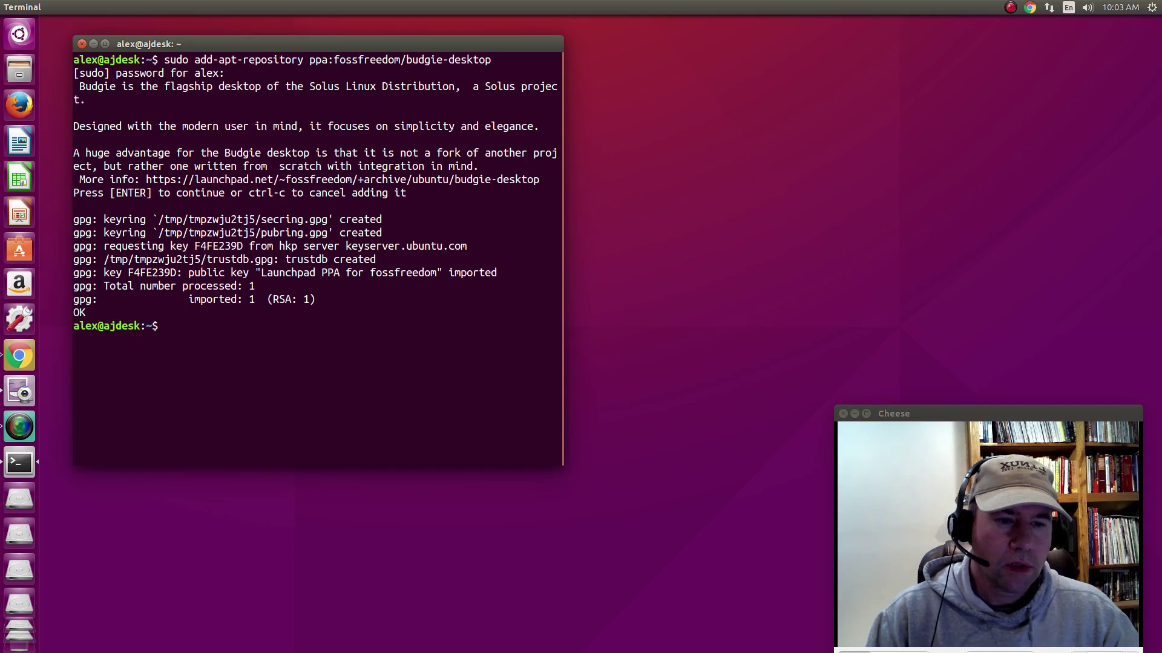
key(alt+Tab)
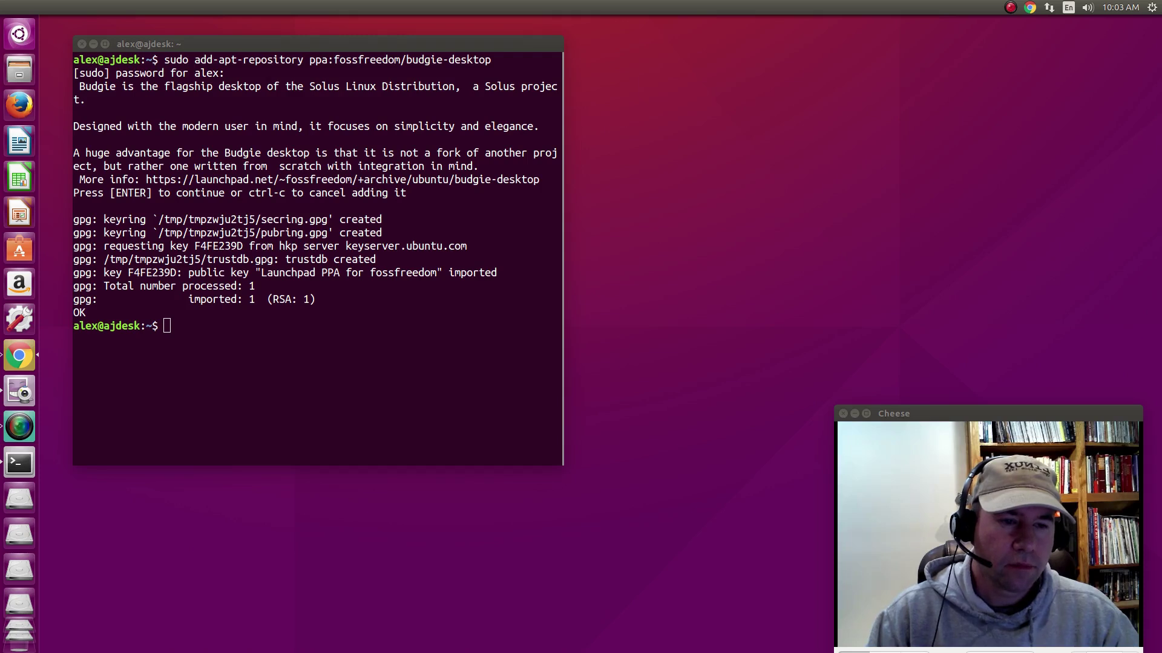
click(223, 363)
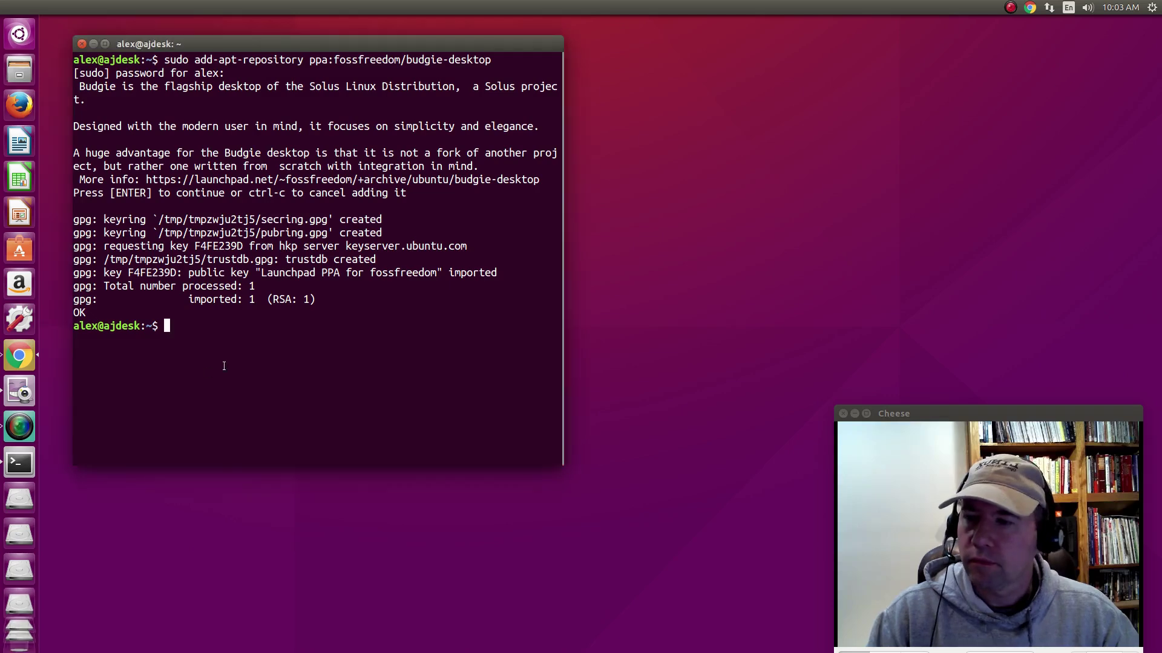
Step: Paste and run sudo apt-get update to refresh the package lists
right_click(224, 366)
click(244, 407)
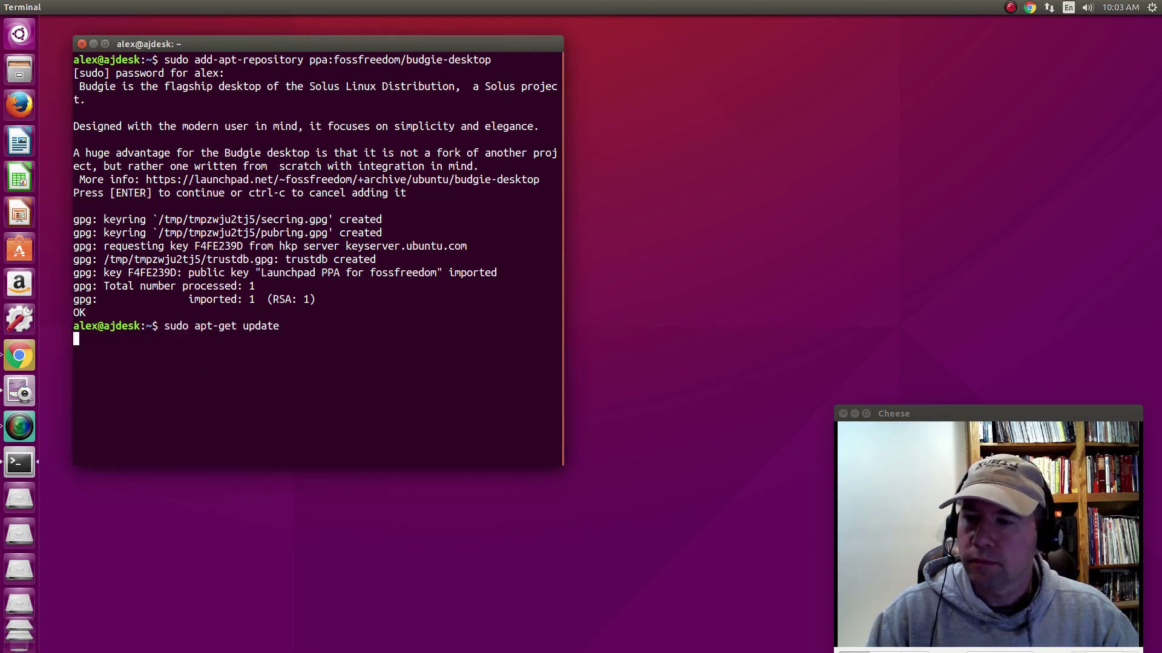
key(Return)
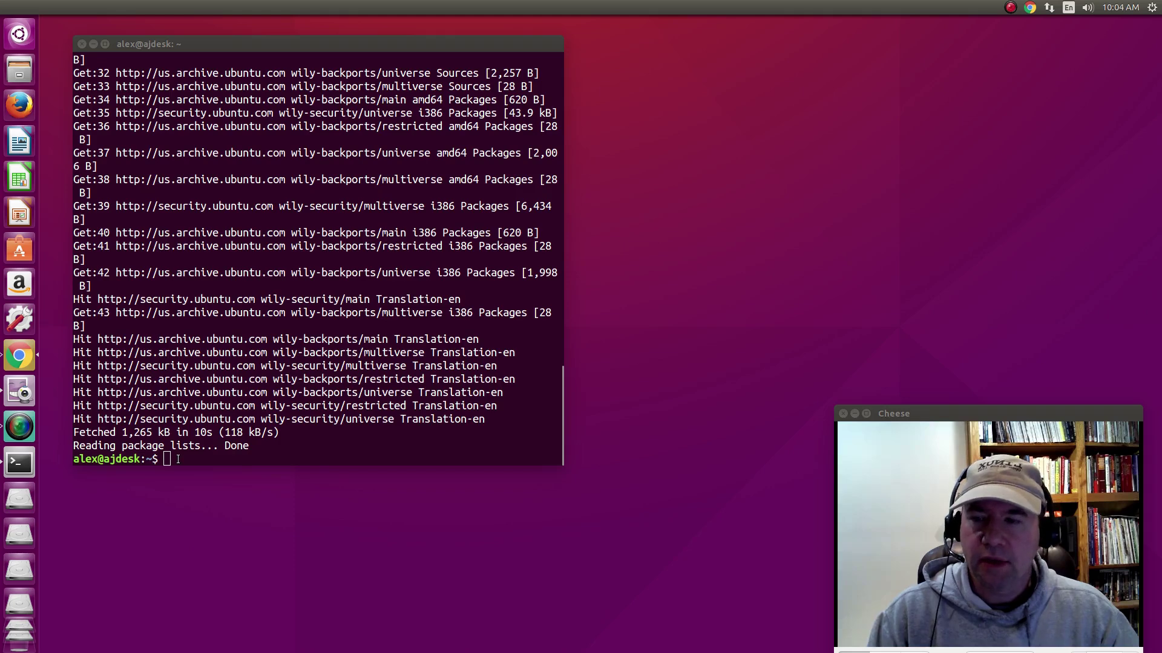
click(178, 459)
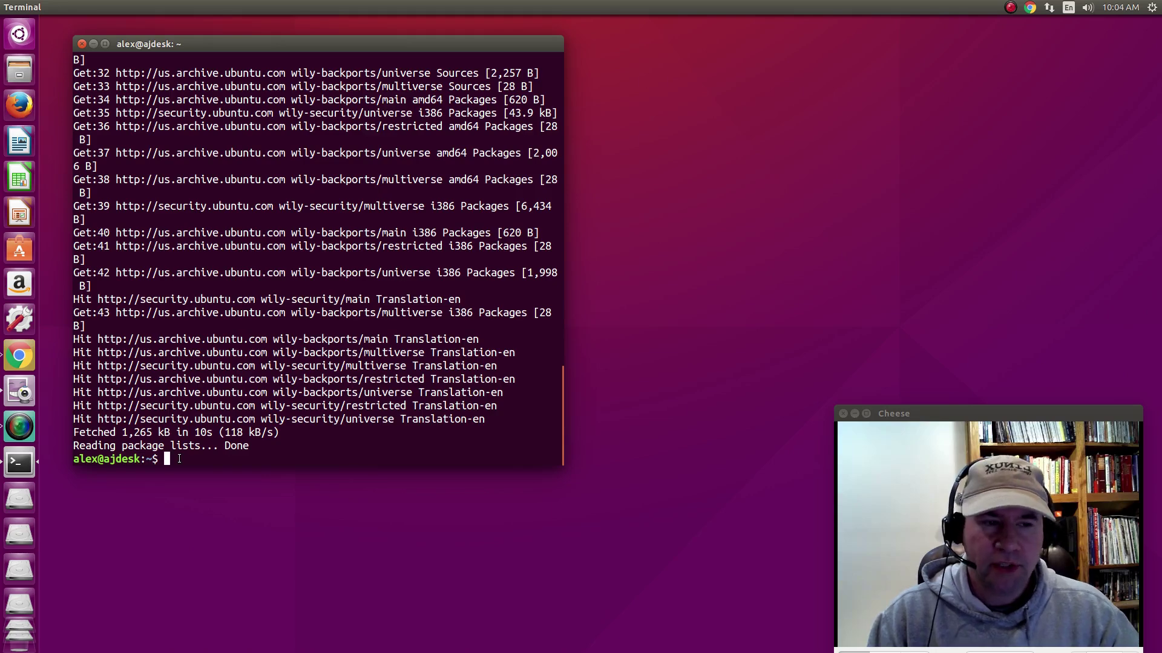
Step: Run sudo apt-get install budgie-desktop and answer y to install the new packages
right_click(179, 459)
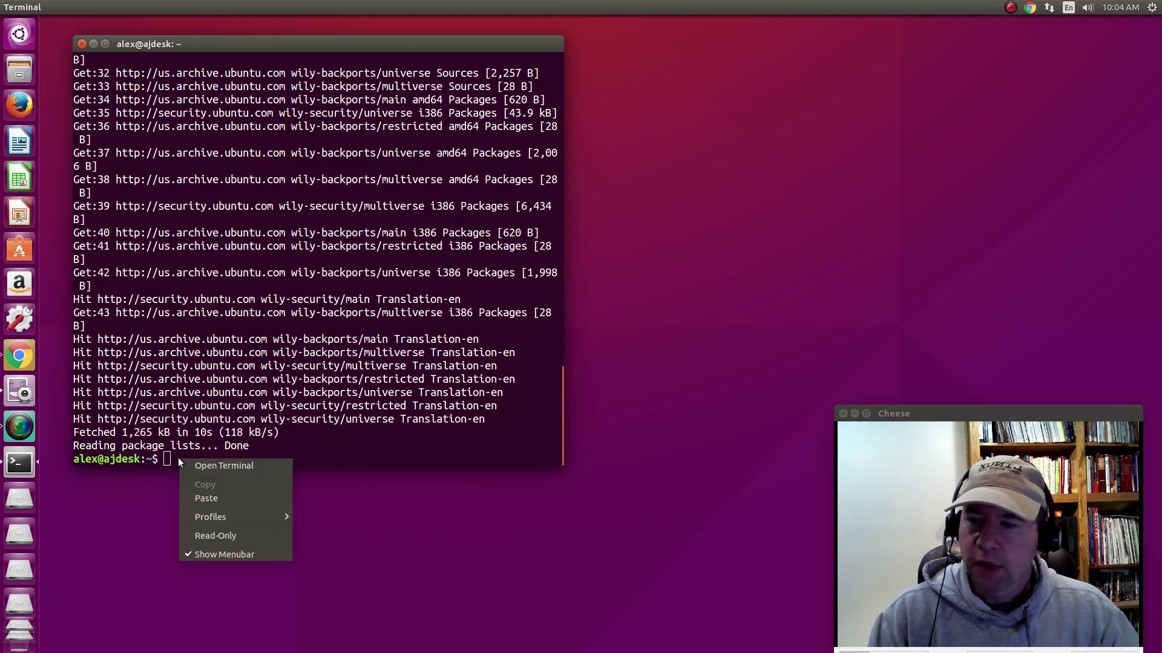
click(194, 497)
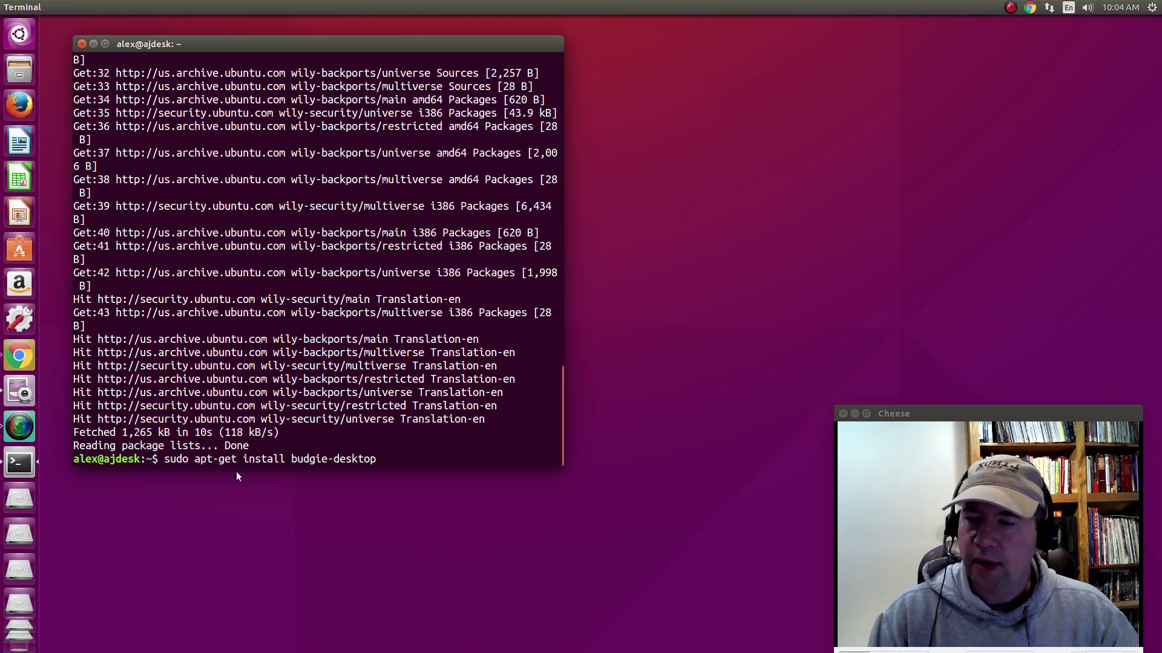
key(Return)
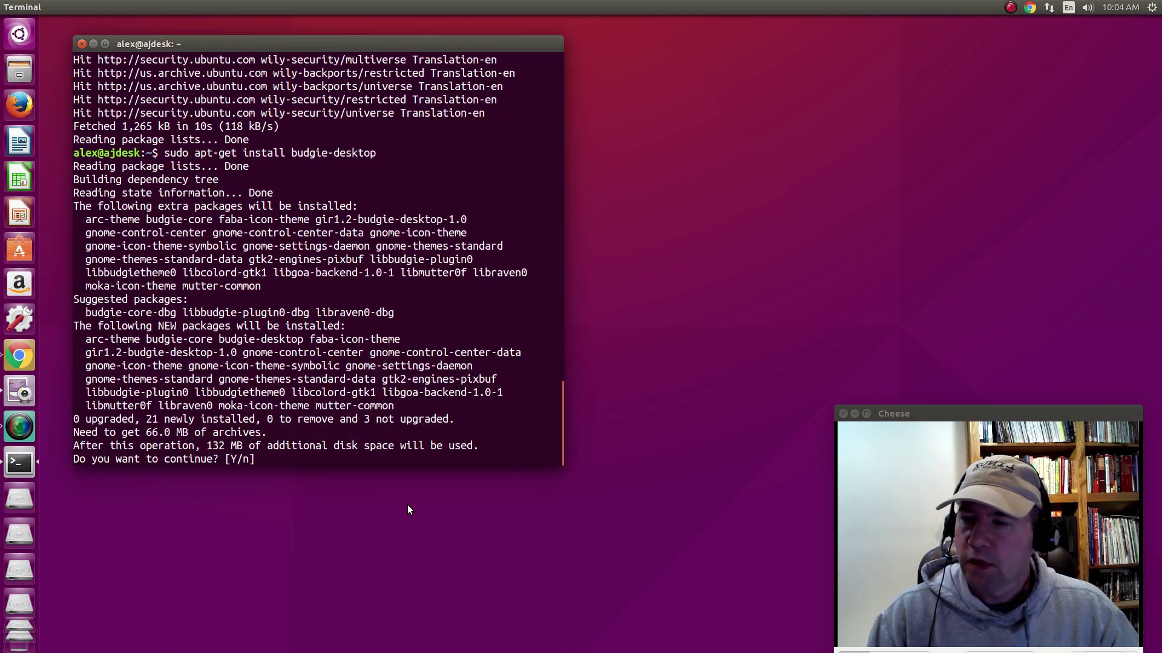
text(y)
key(Return)
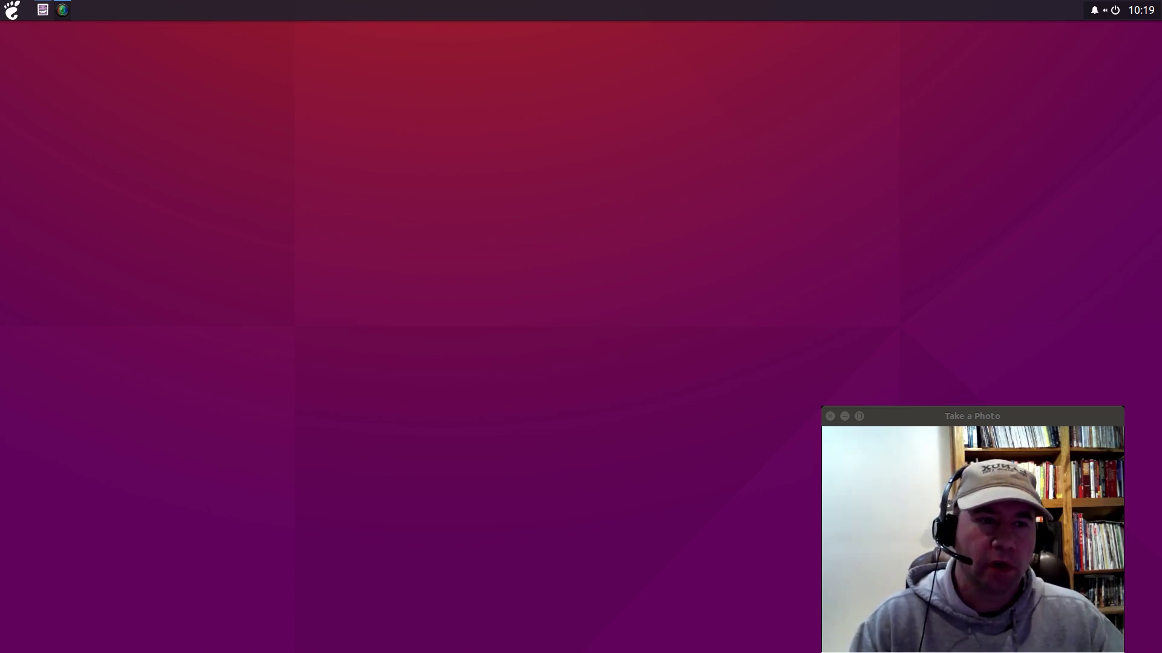
Step: Browse the Budgie Menu, search 'fire' and clear it, then toggle the menu with Super
click(11, 13)
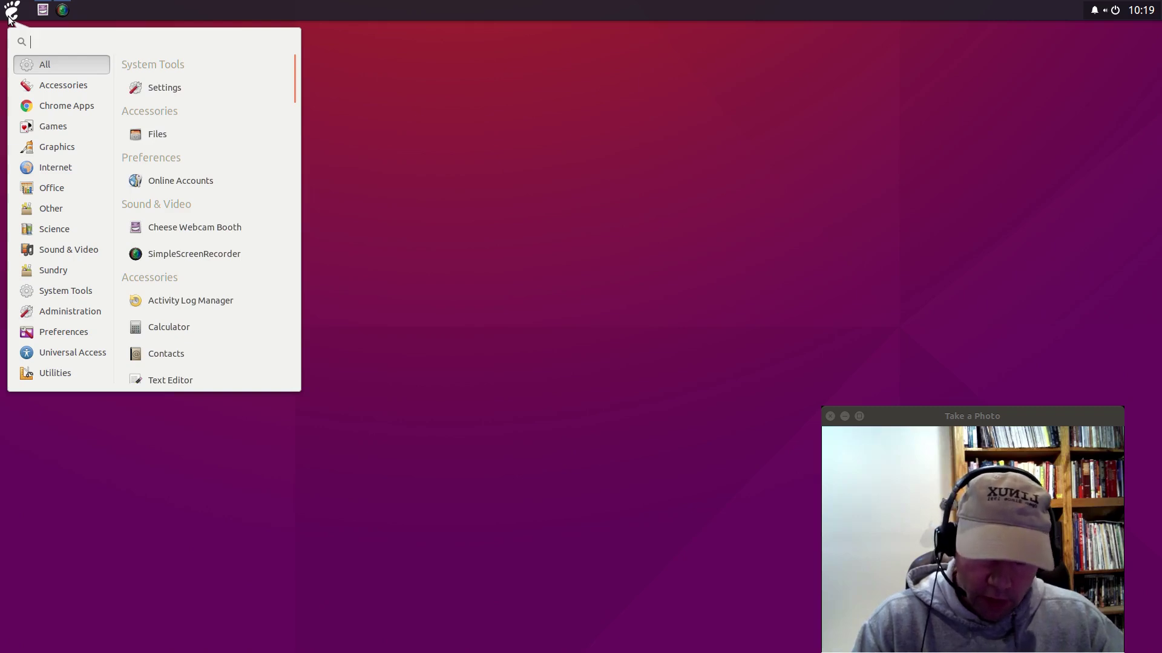
text(fire)
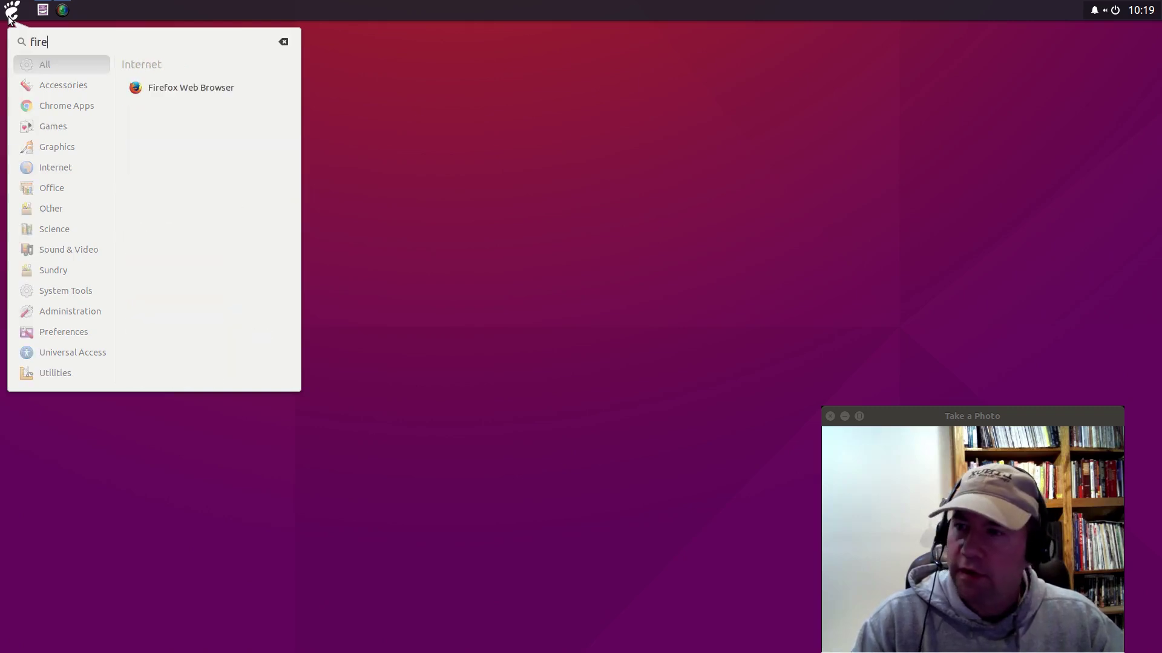
key(BackSpace)
key(BackSpace)
key(BackSpace)
key(BackSpace)
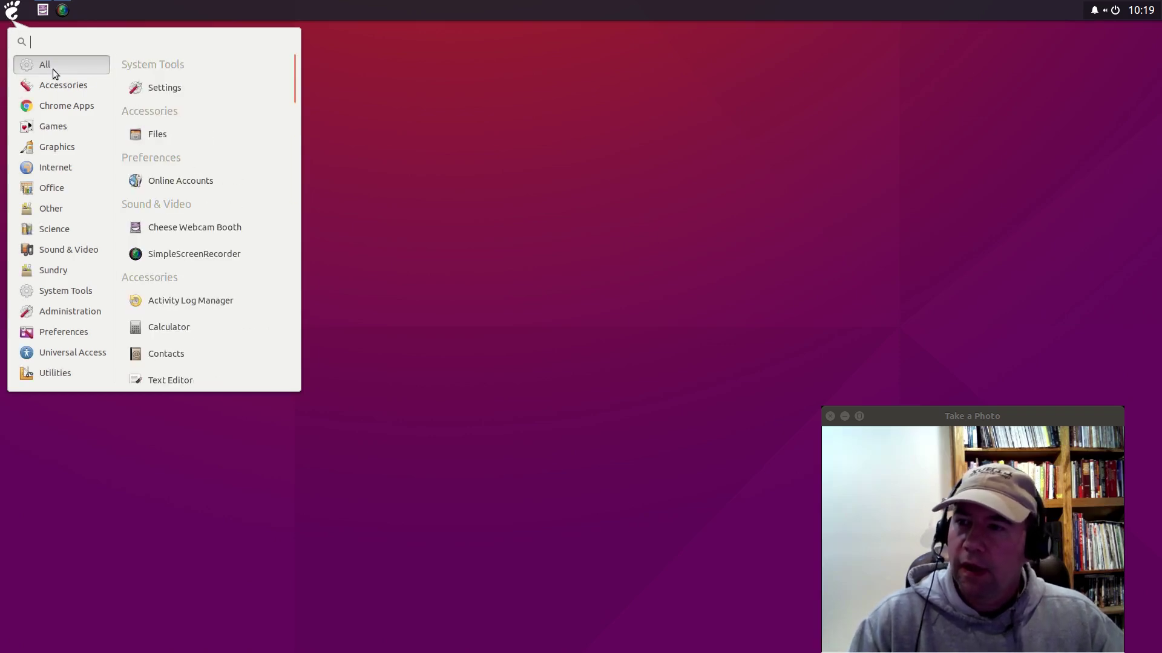
click(315, 75)
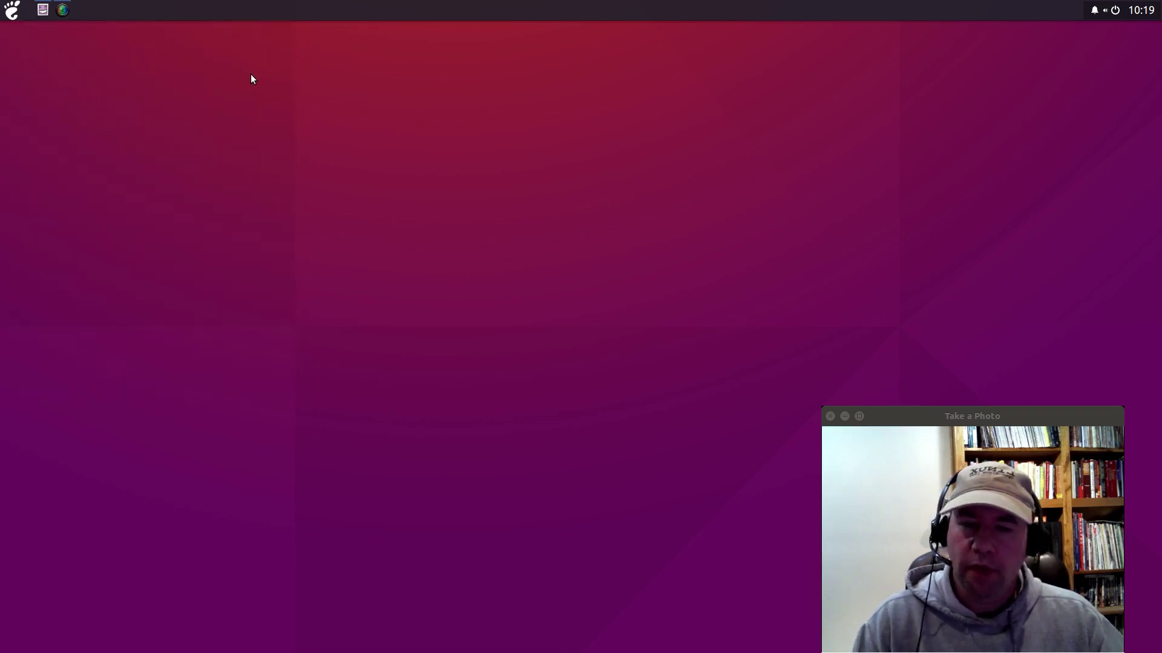
key(super)
key(super)
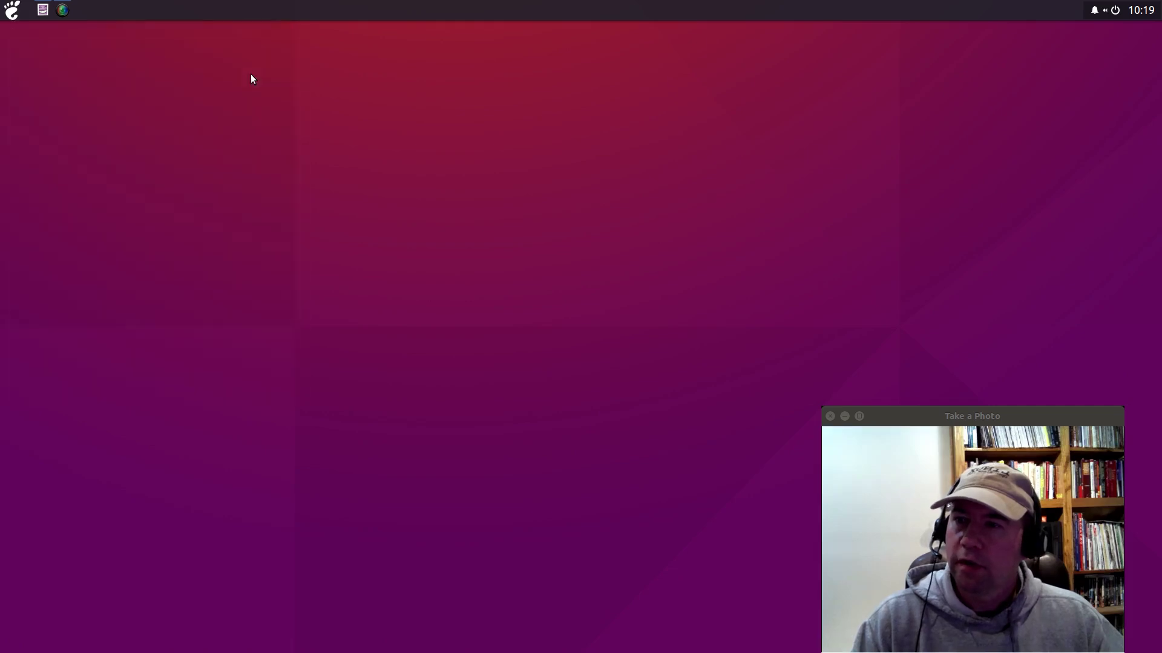
key(super)
key(super)
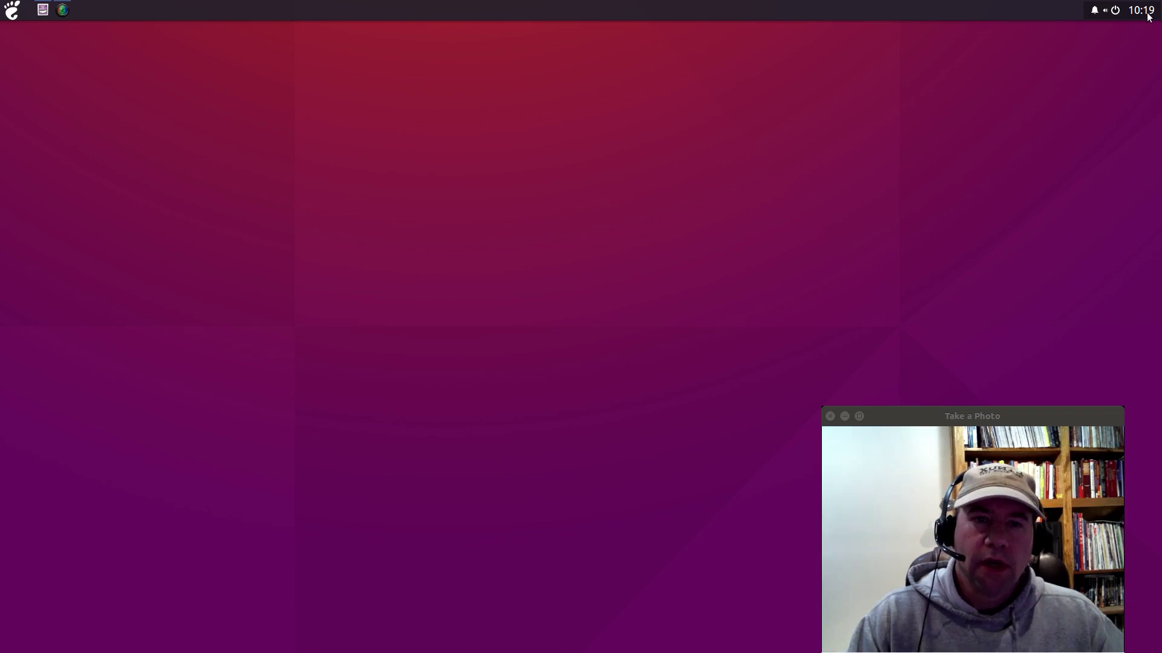
click(1115, 10)
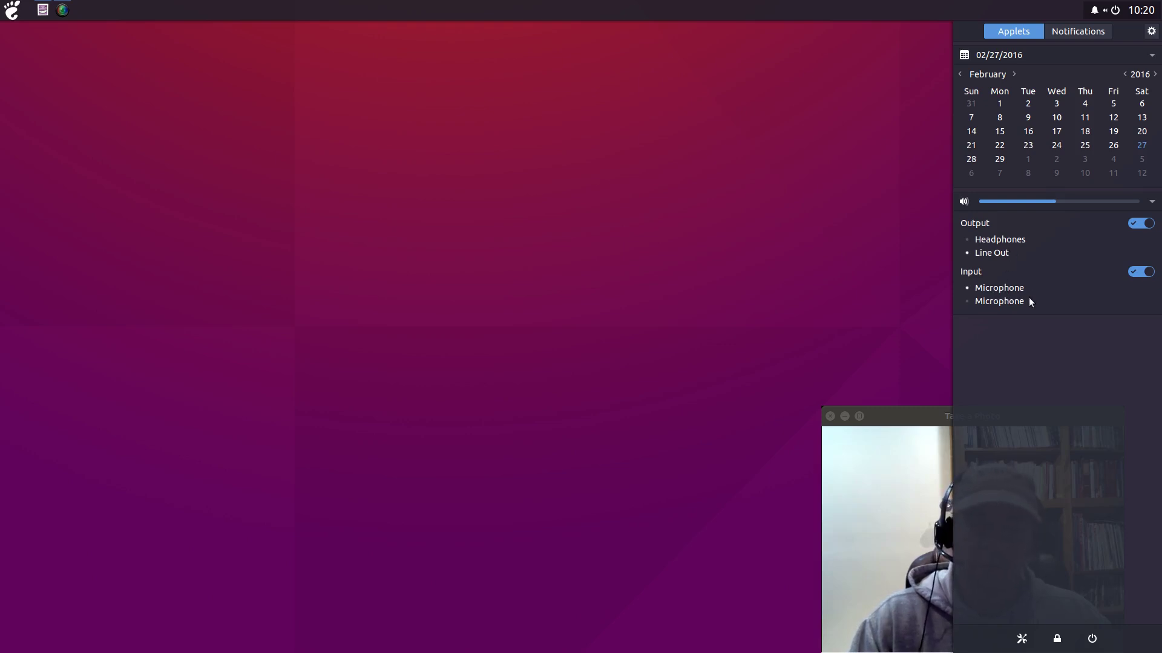
click(1078, 33)
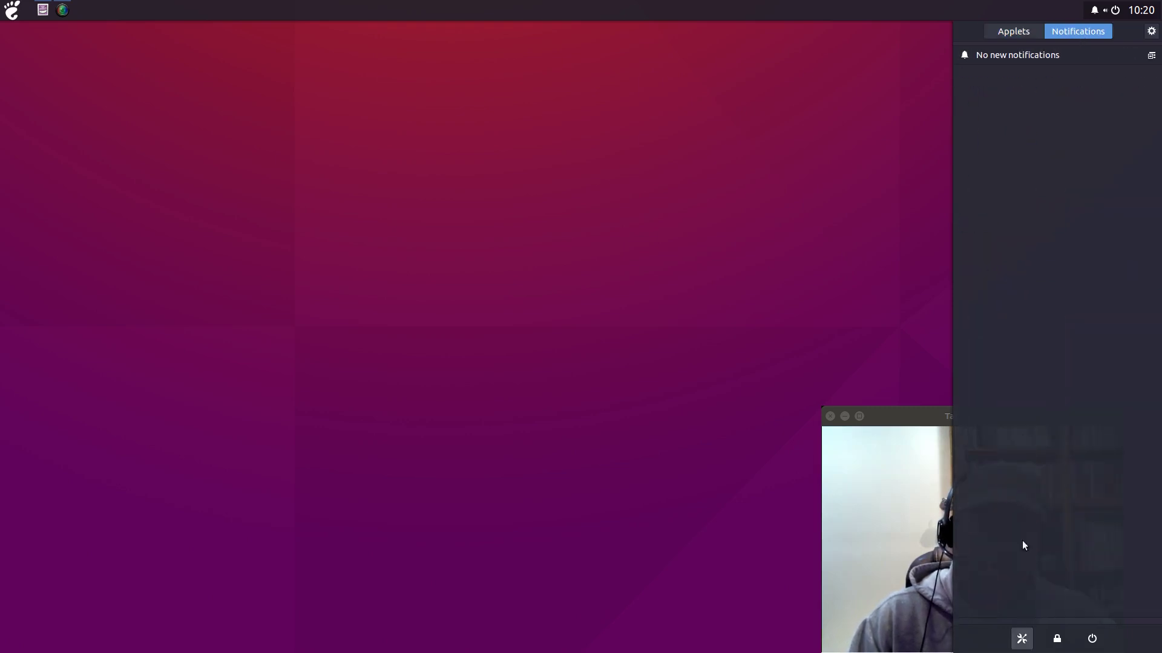
click(1010, 31)
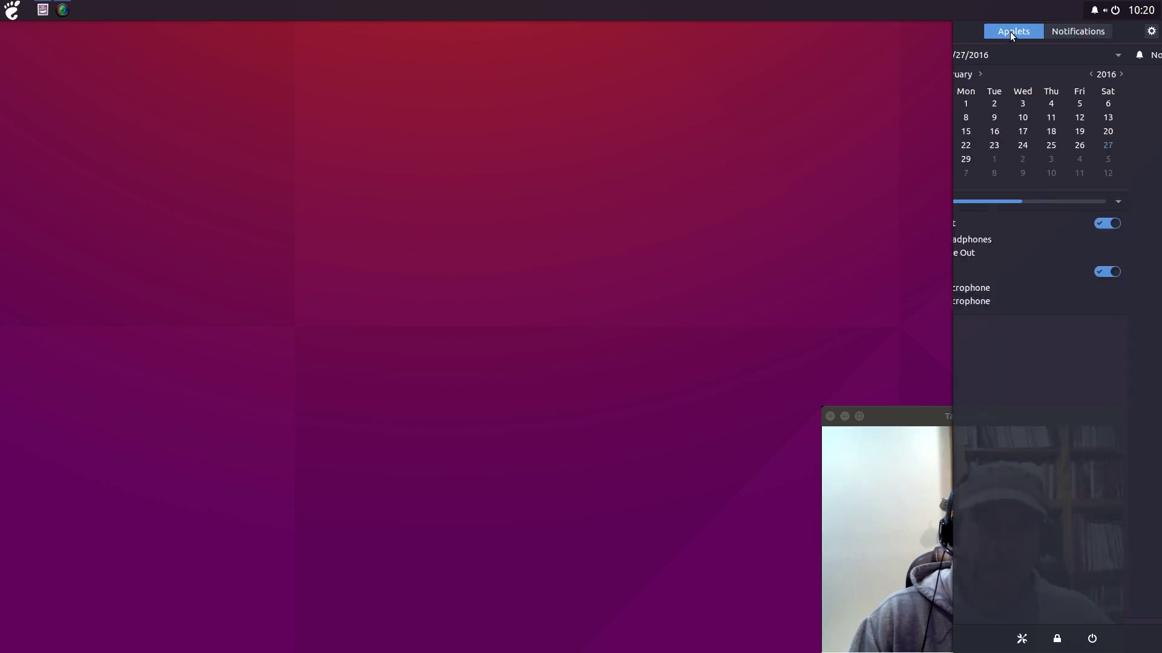
Step: In Raven settings, set the widget theme to Arc and the icon theme to suru
click(1152, 32)
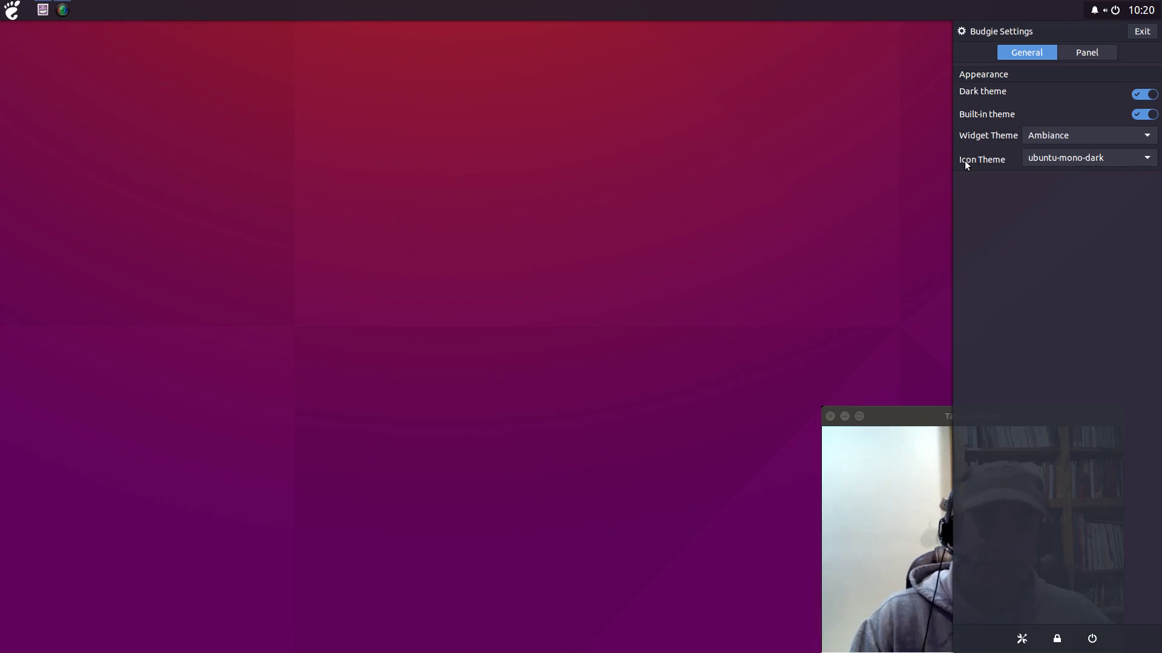
click(1045, 136)
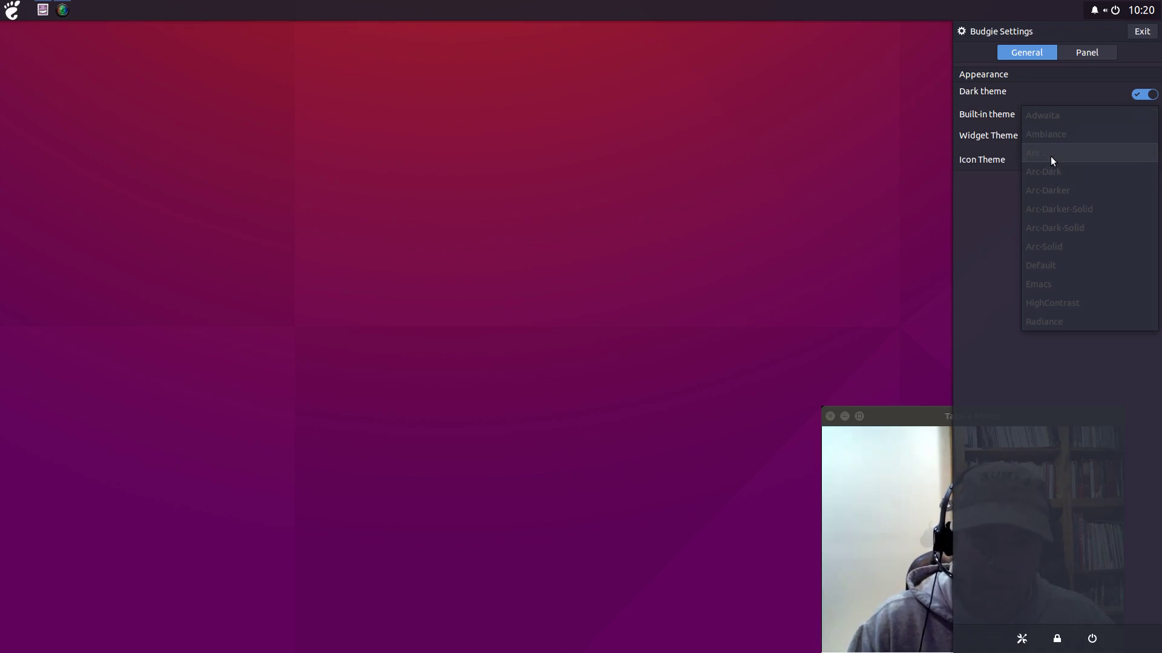
click(1060, 157)
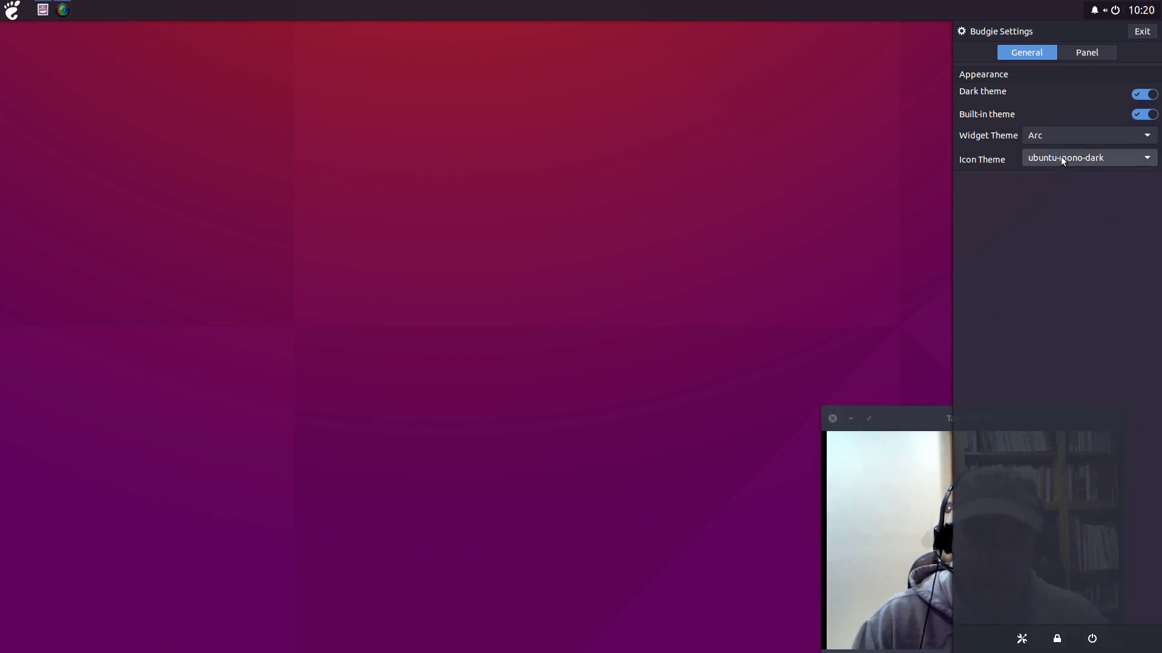
click(1061, 159)
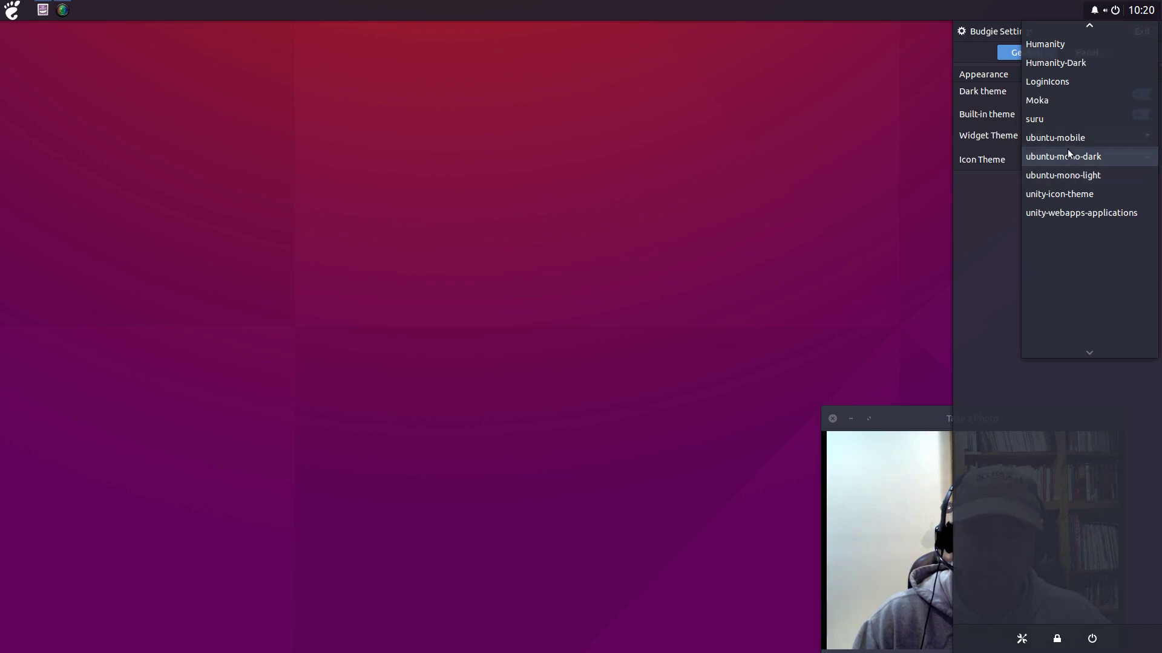
click(1043, 103)
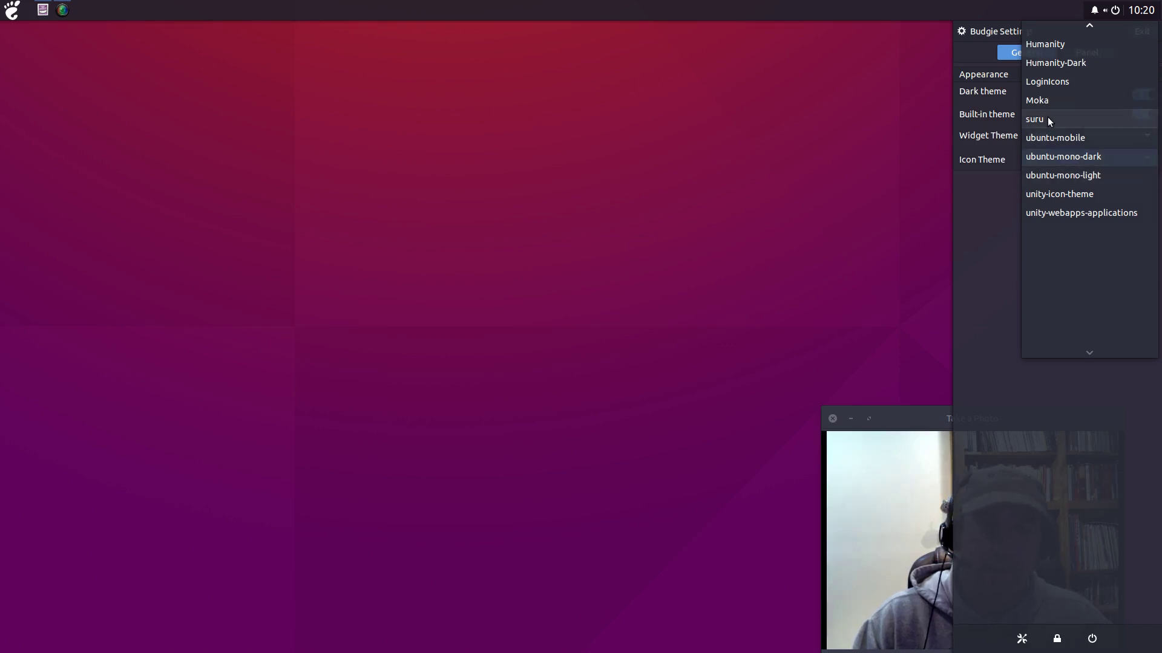
click(1047, 119)
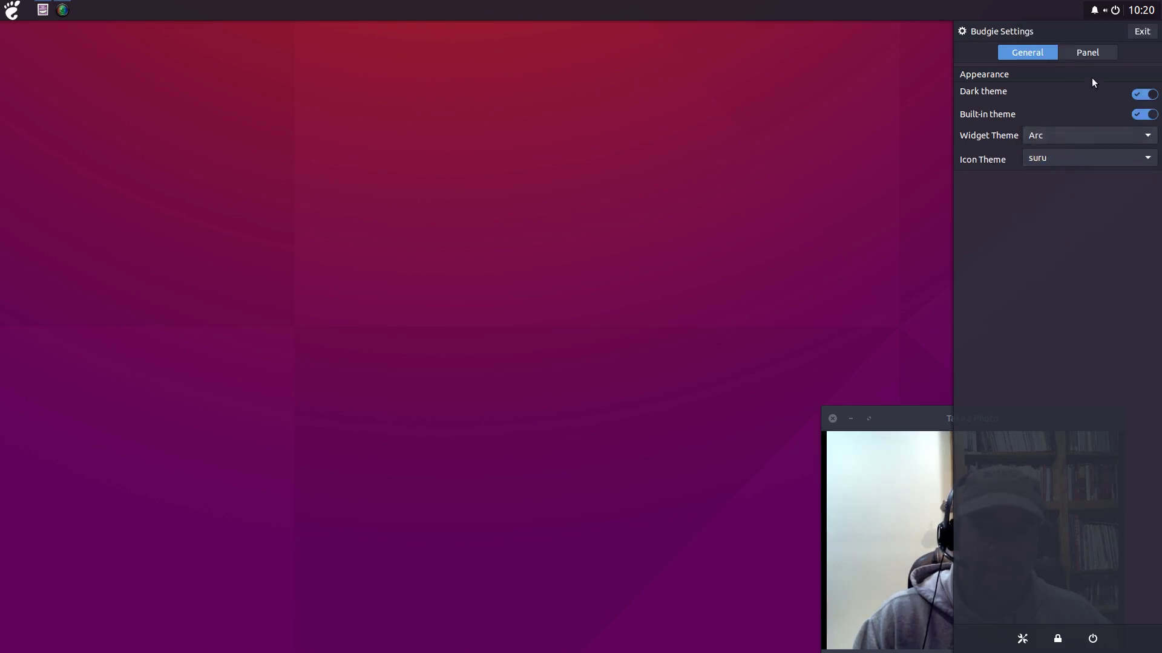
click(1086, 52)
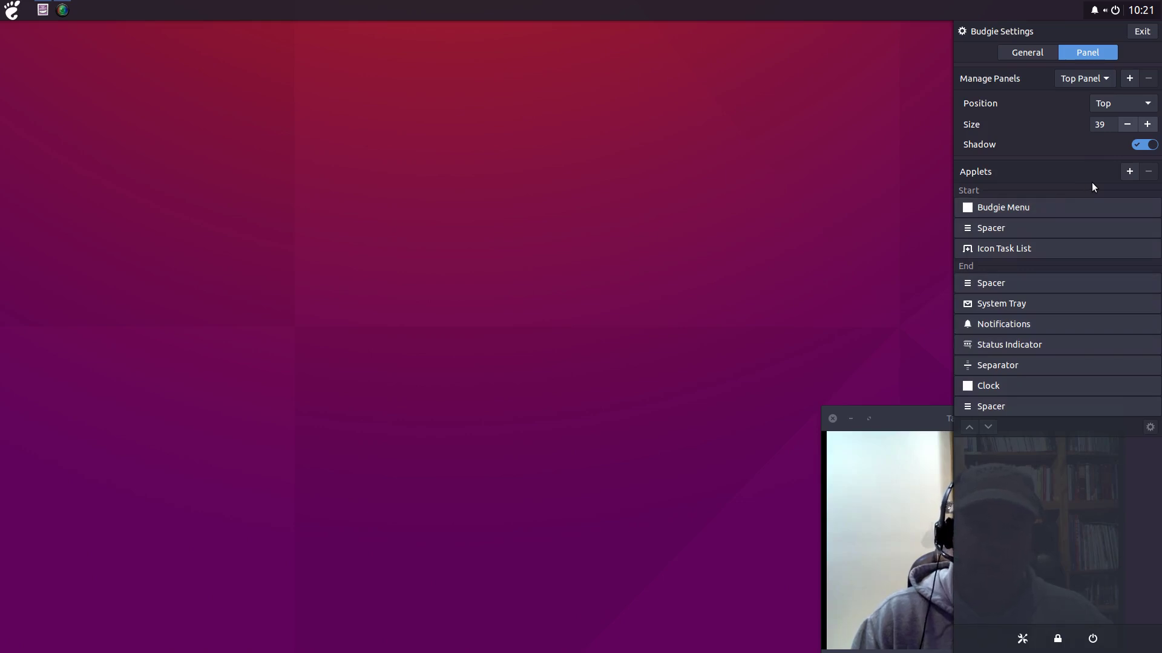
Step: Look through the applet list without adding any, then move the panel to Bottom
click(1128, 172)
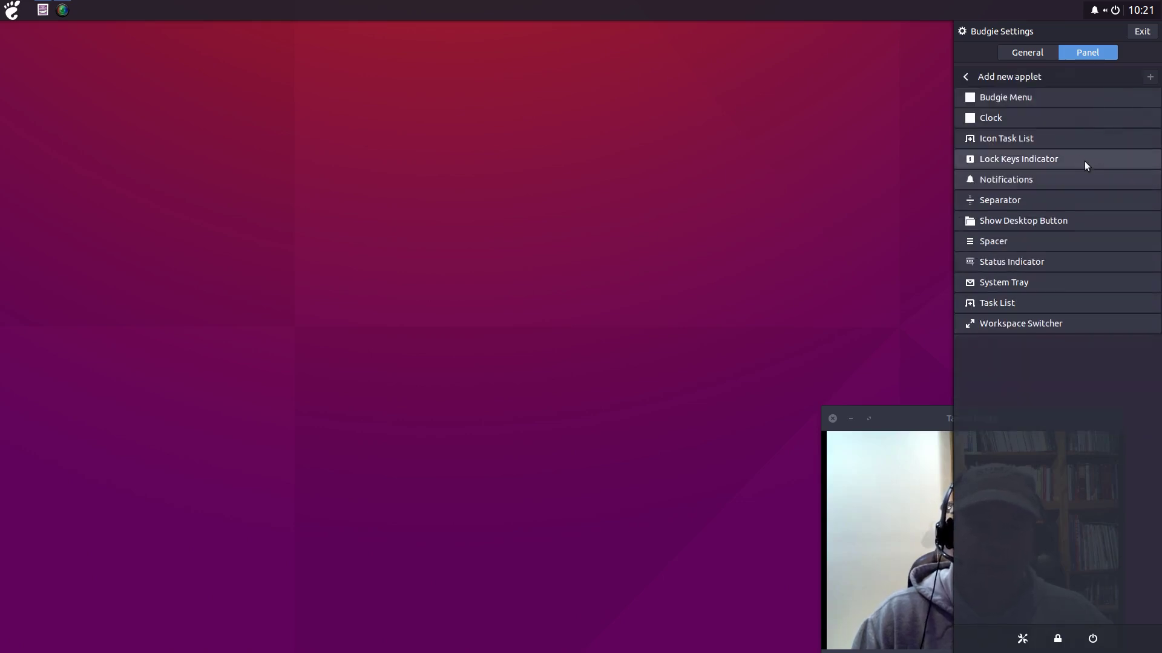
click(967, 75)
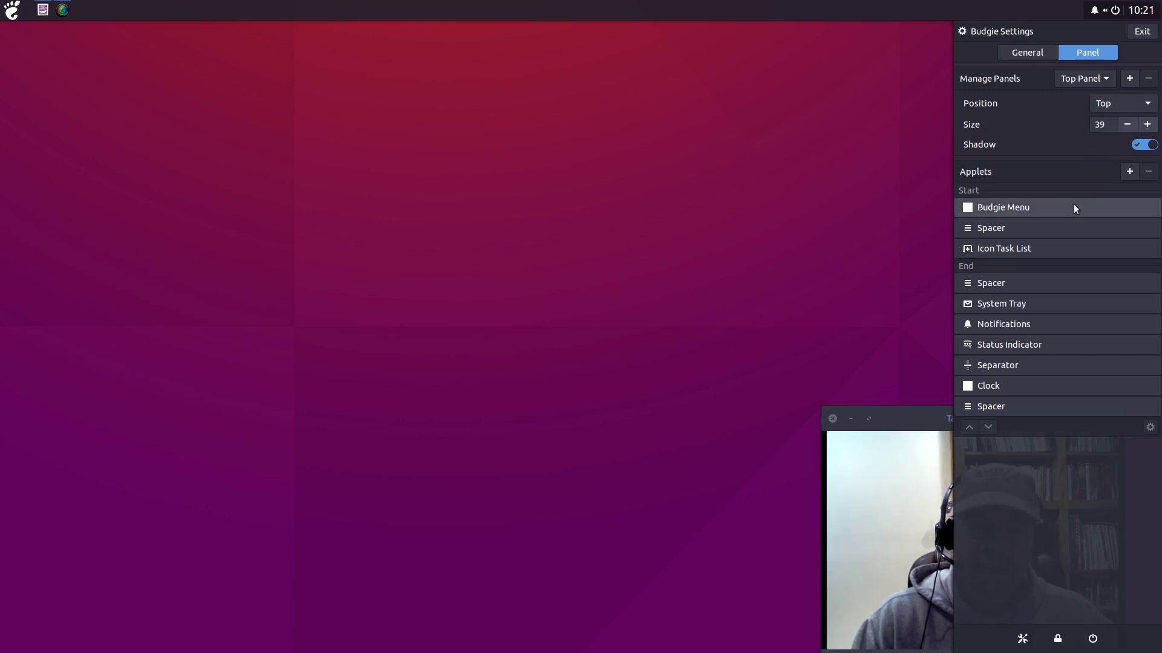
click(1149, 108)
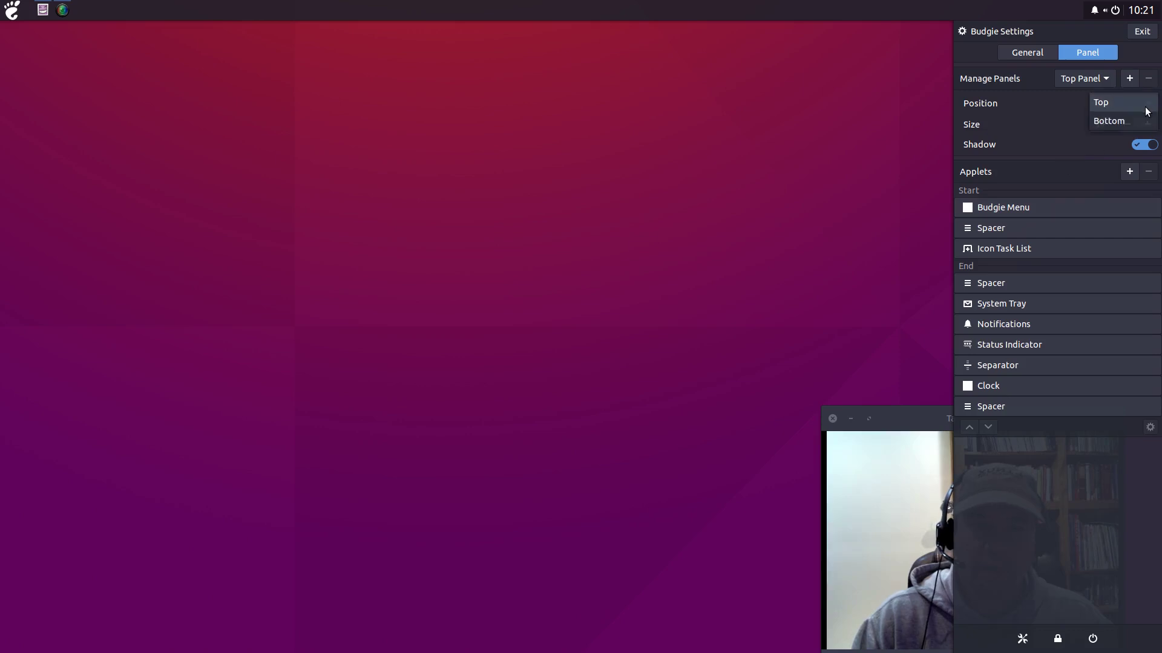
click(1120, 123)
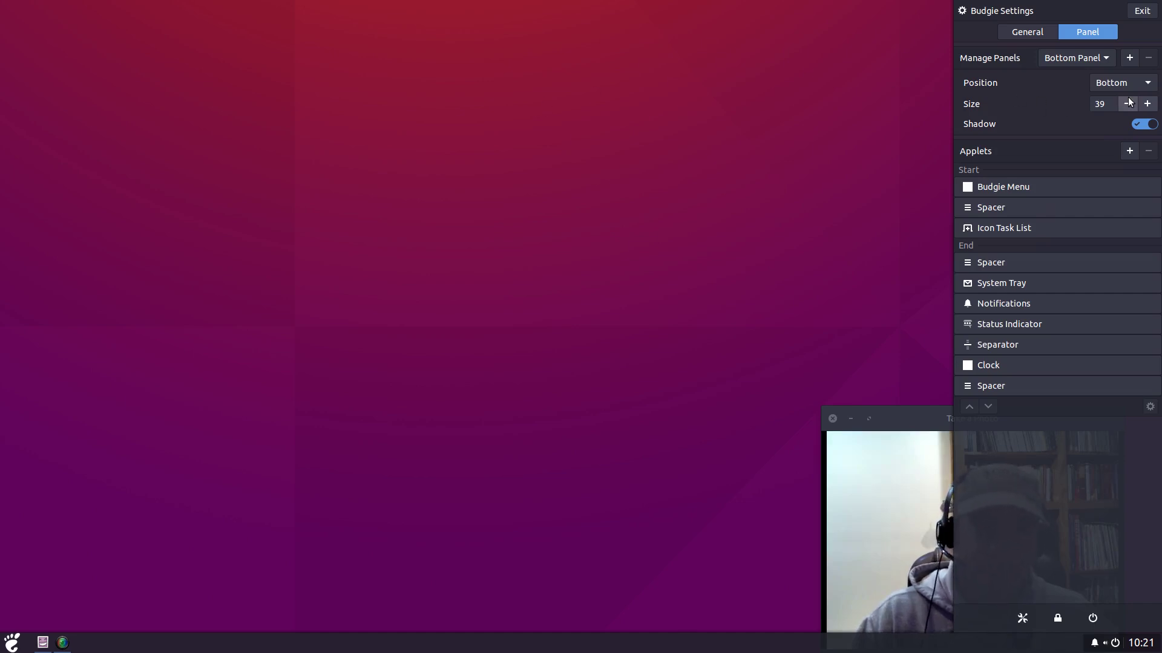
Step: Set the panel position back to Top
click(1110, 59)
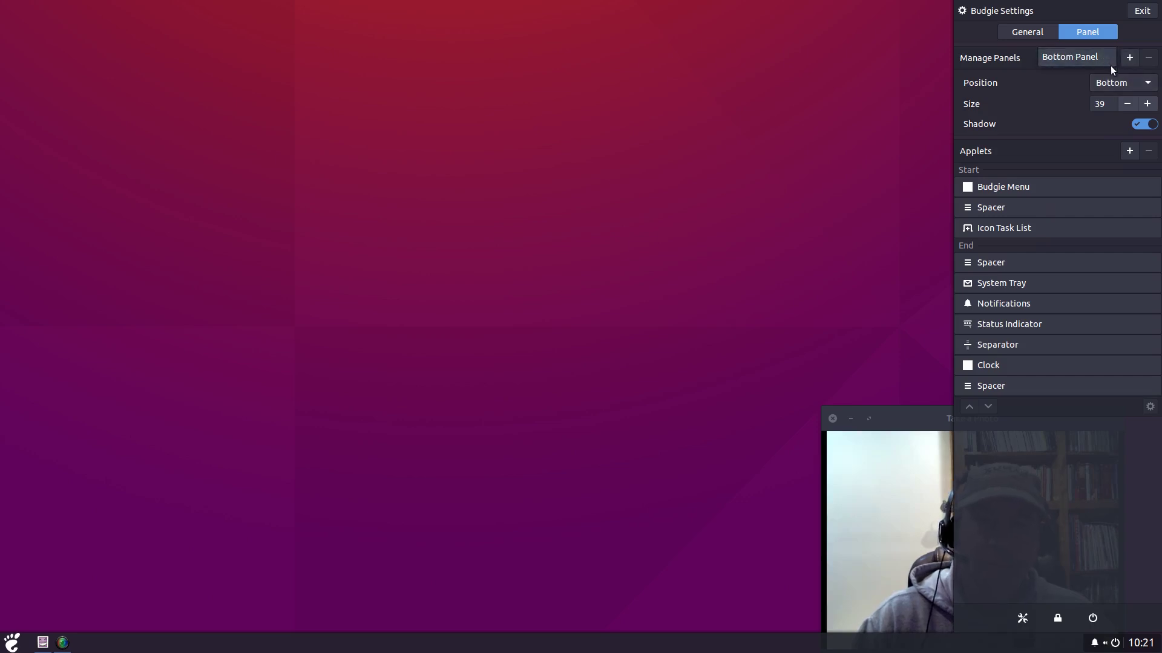
click(1106, 59)
click(1120, 83)
click(1109, 65)
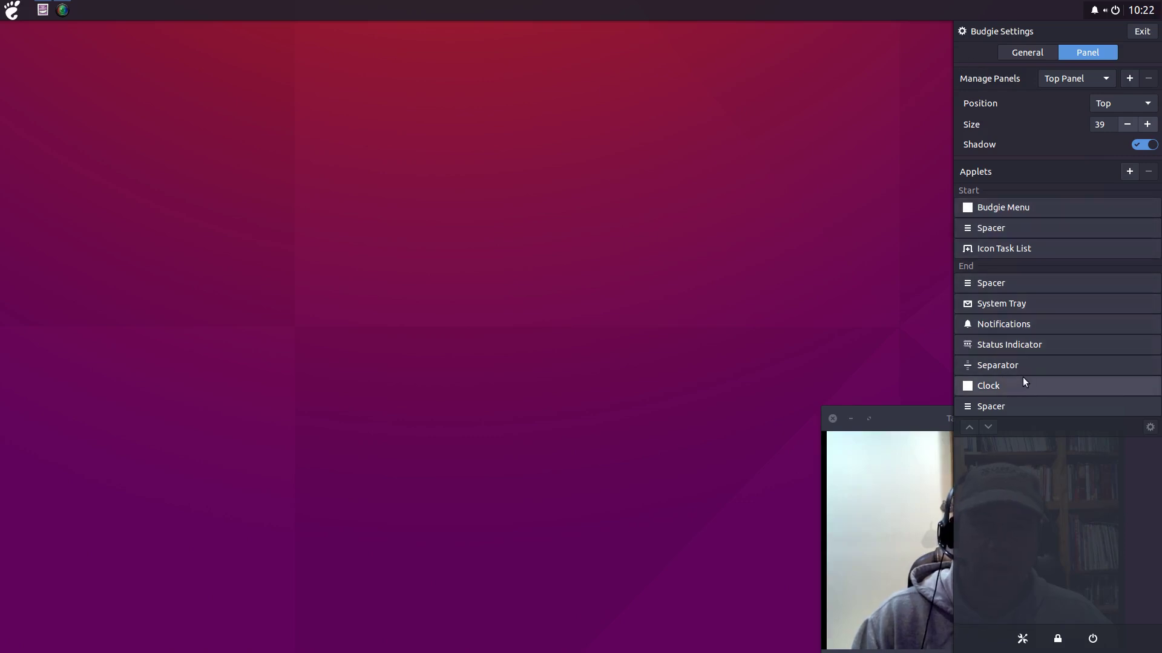
Step: Return to the General settings and dismiss the Raven sidebar by clicking the desktop
click(1036, 56)
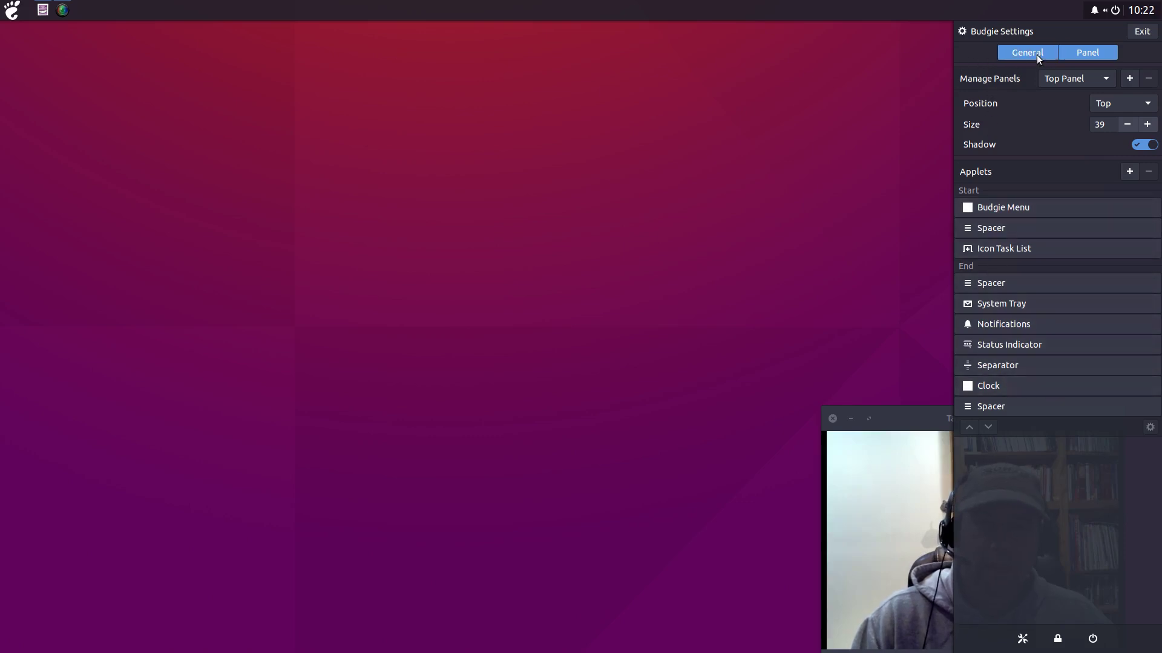
click(856, 121)
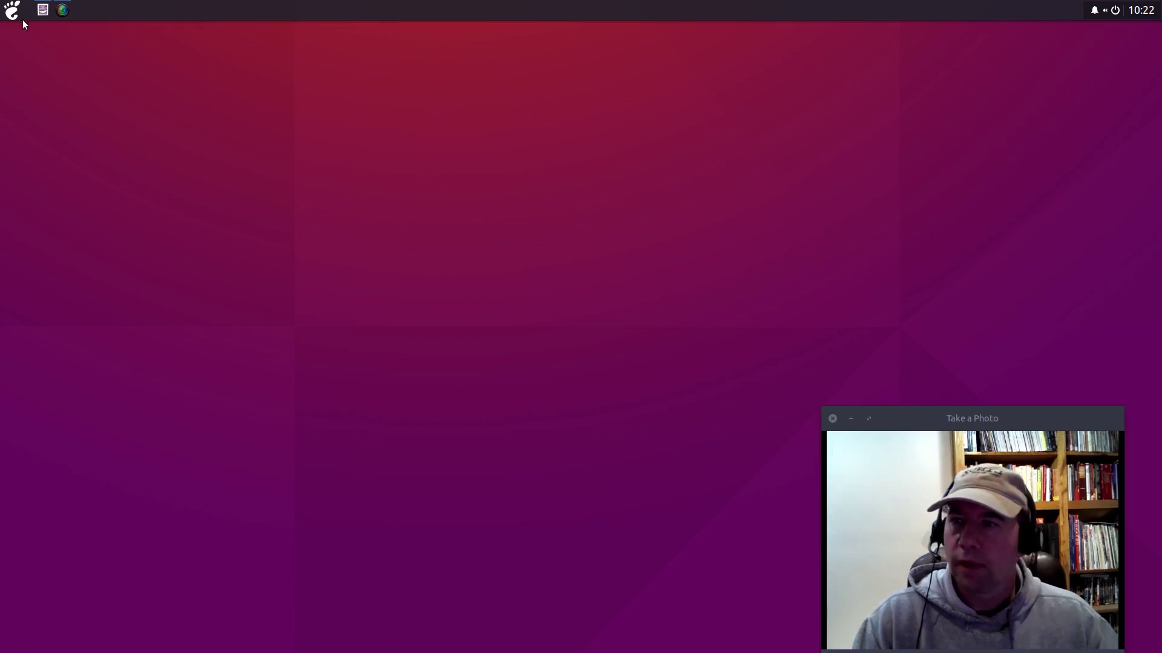